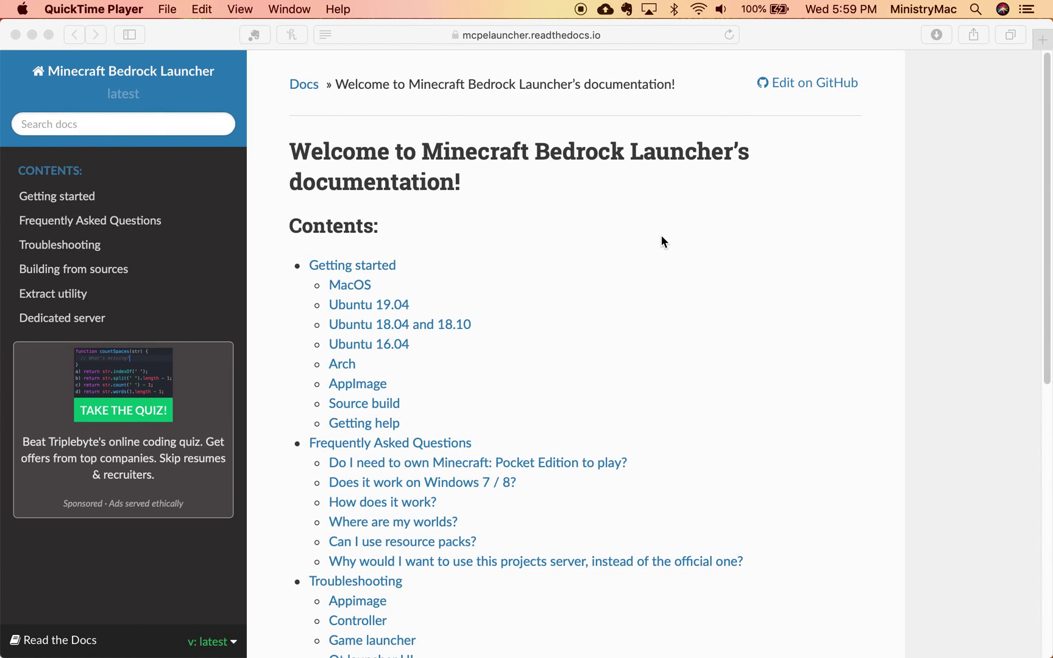
Step: Bring Safari to the front and inspect the documentation page's address
click(772, 37)
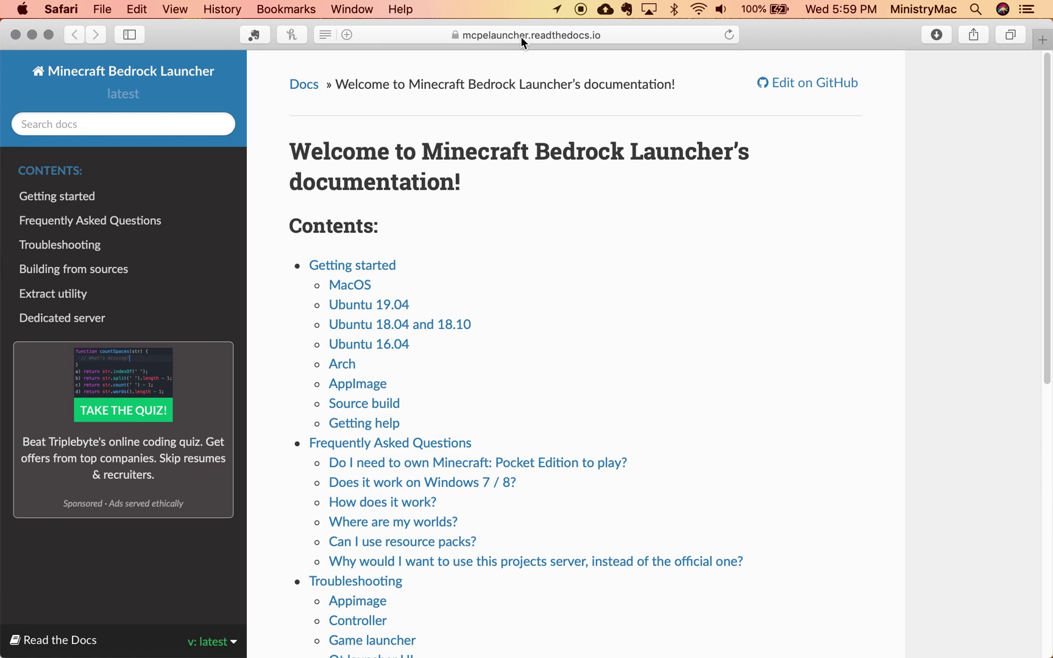
click(630, 35)
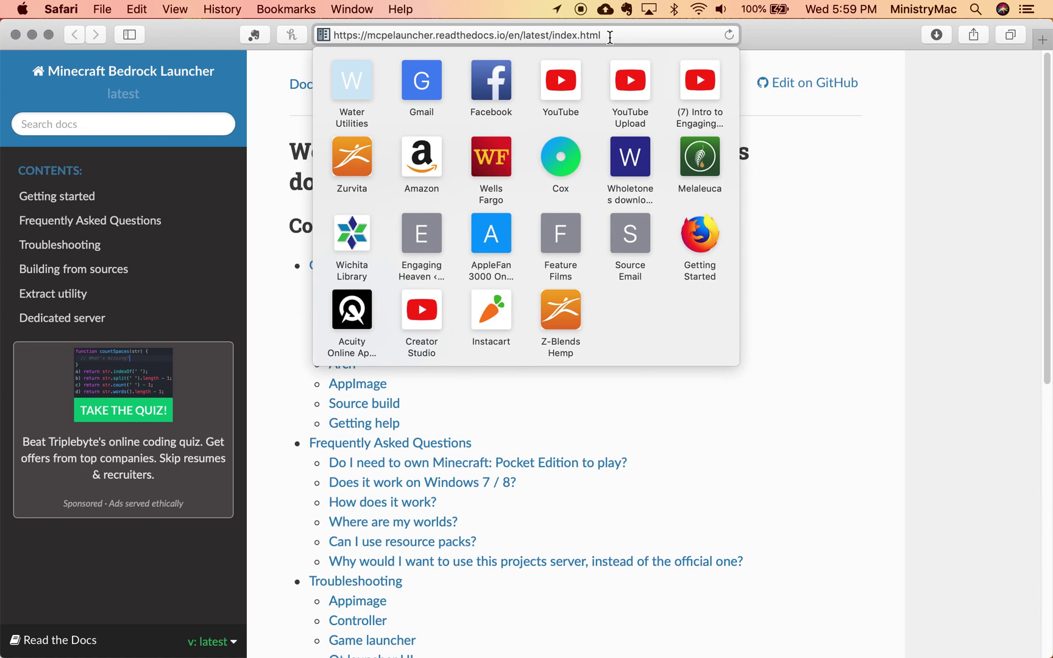
click(774, 32)
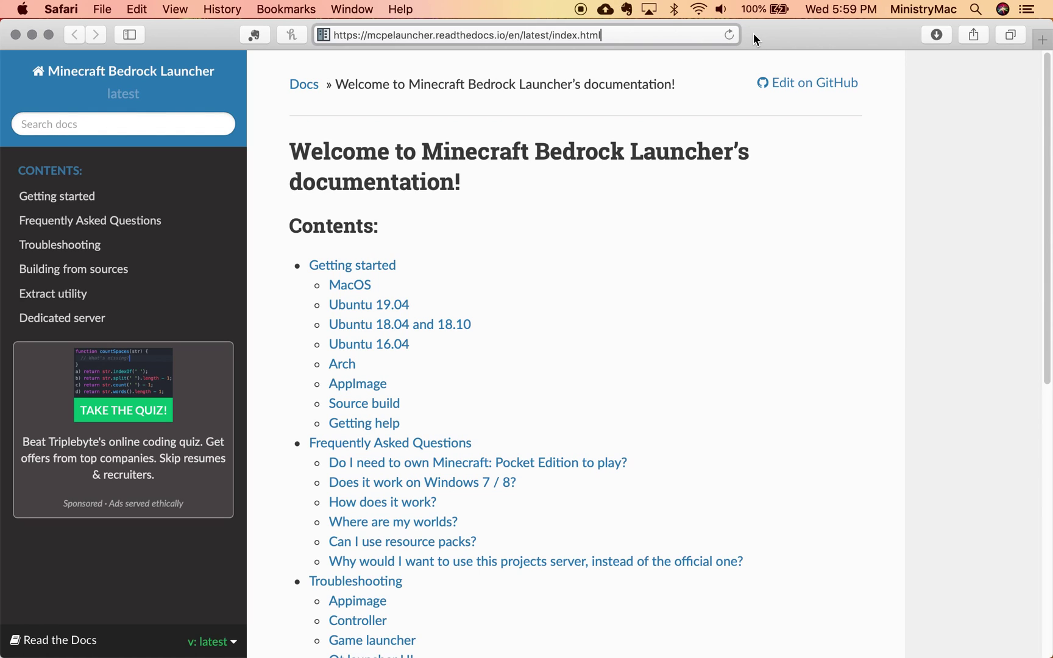
drag(606, 35, 294, 35)
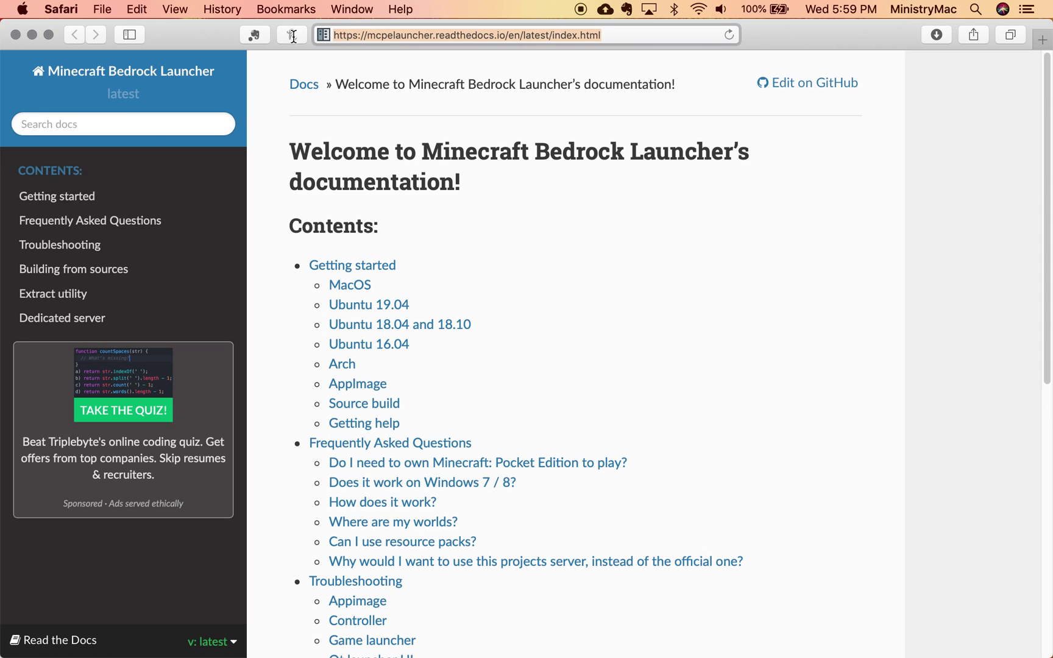
click(639, 33)
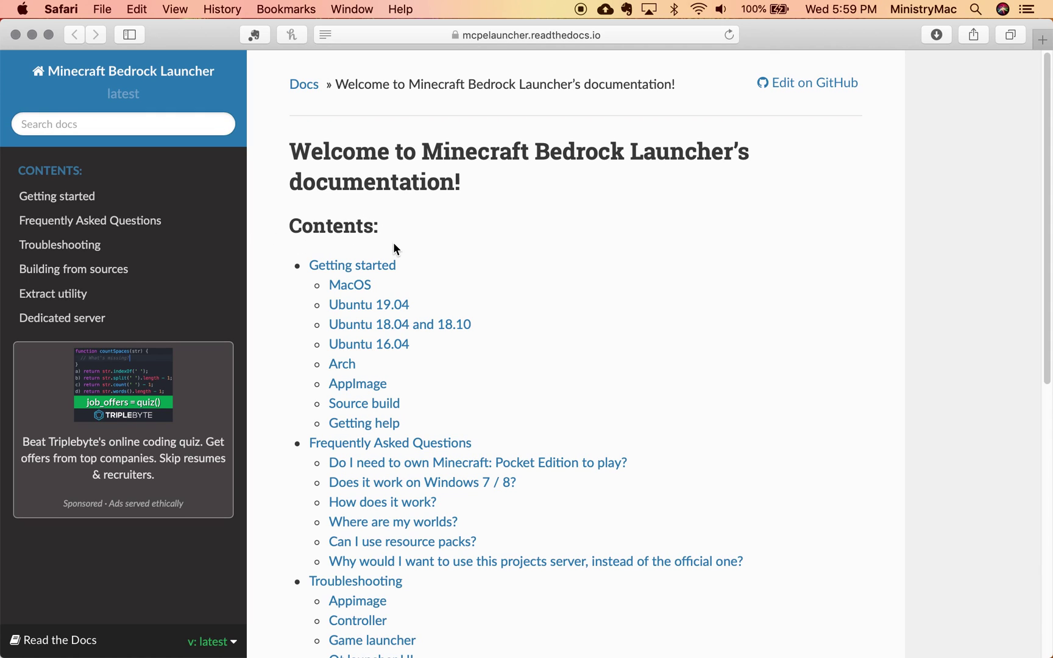
Step: Open Getting started and download the macOS Minecraft Bedrock Launcher.dmg, checking its progress
click(360, 271)
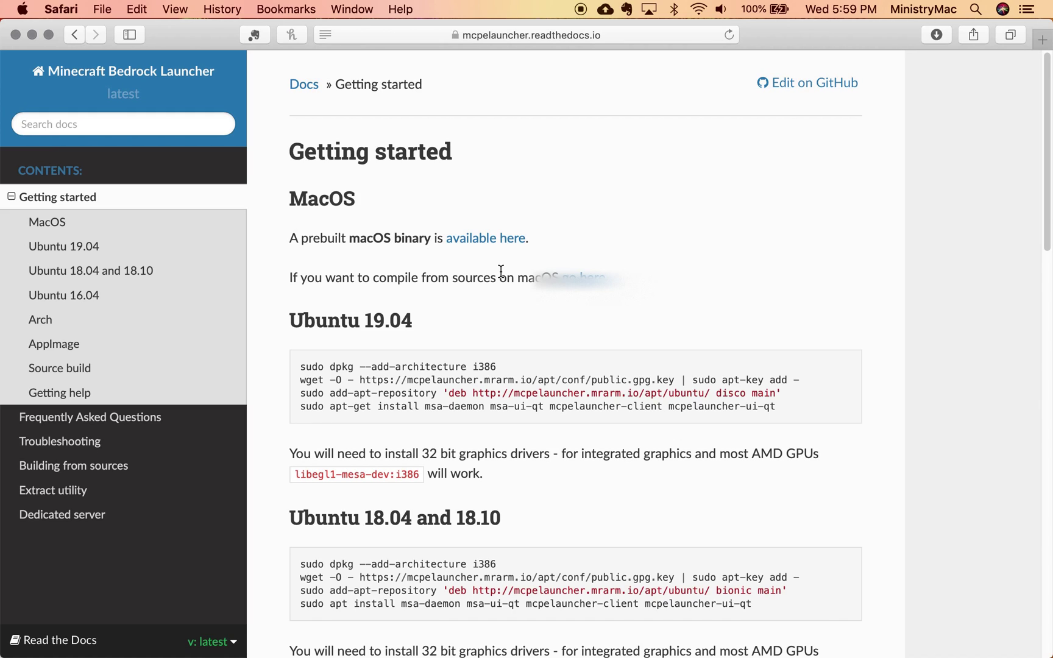
click(481, 237)
click(938, 34)
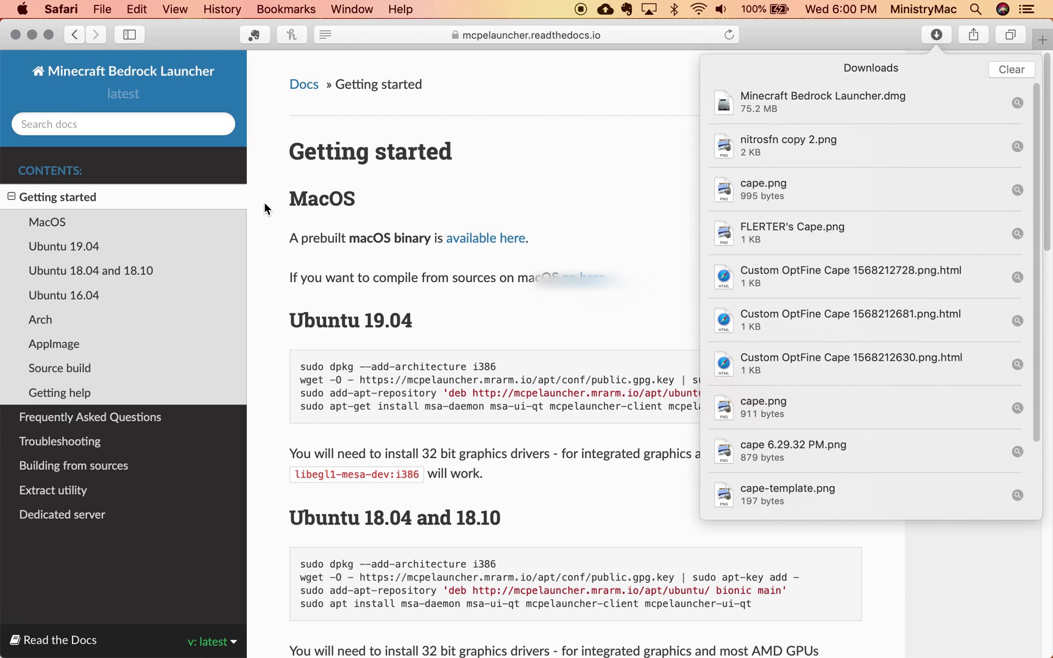
click(769, 38)
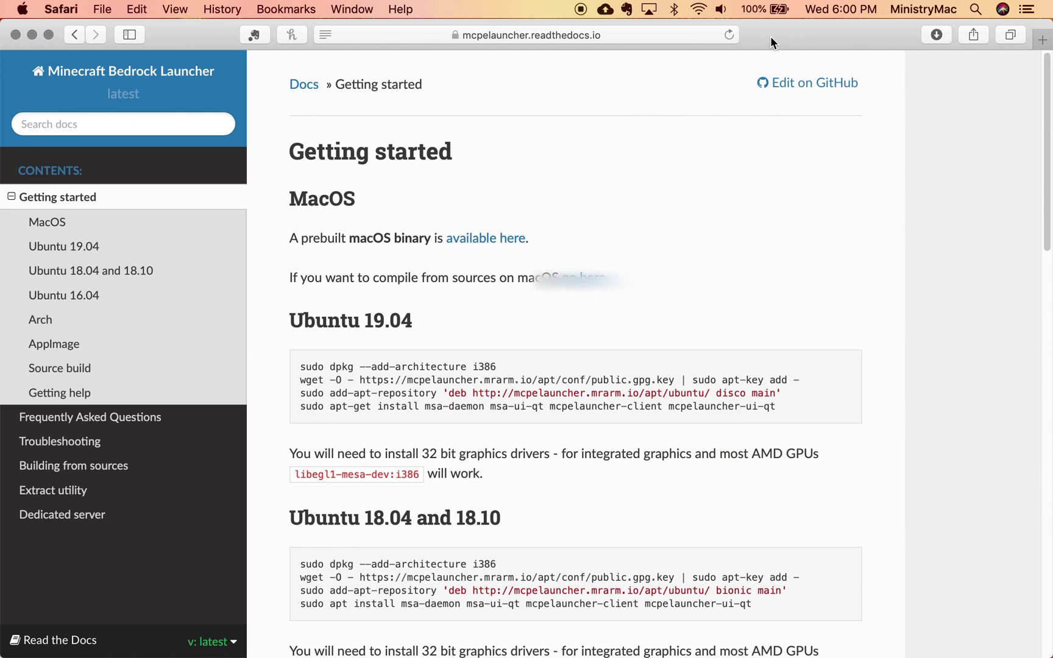
Step: Switch to Minecraft Bedrock Launcher, review its settings, and launch Minecraft 1.12.1.1
mouse_move(12, 301)
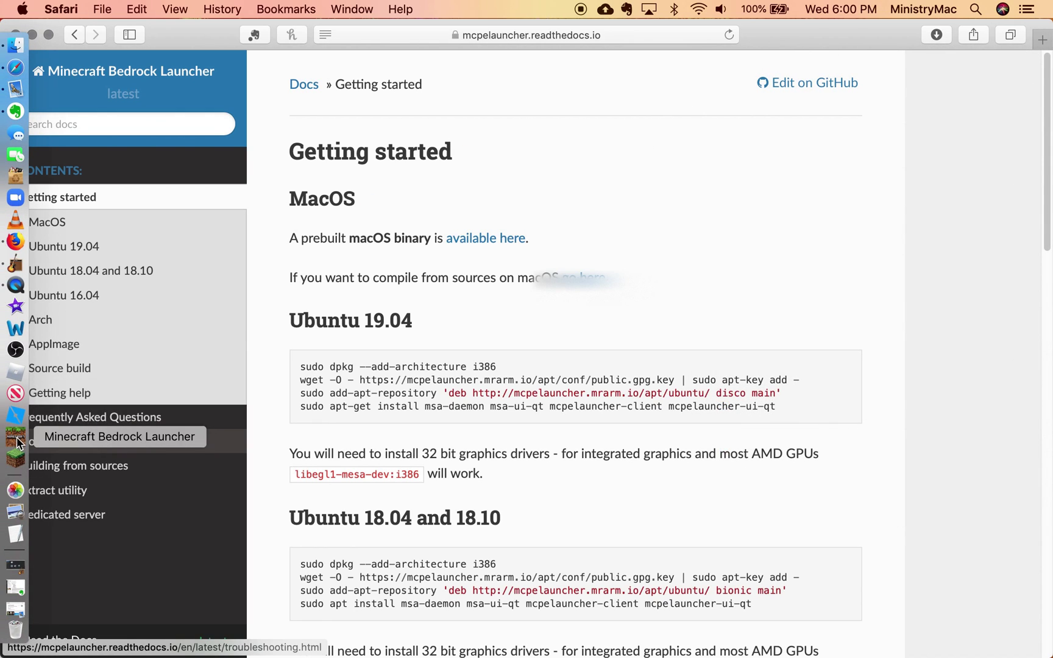
click(47, 440)
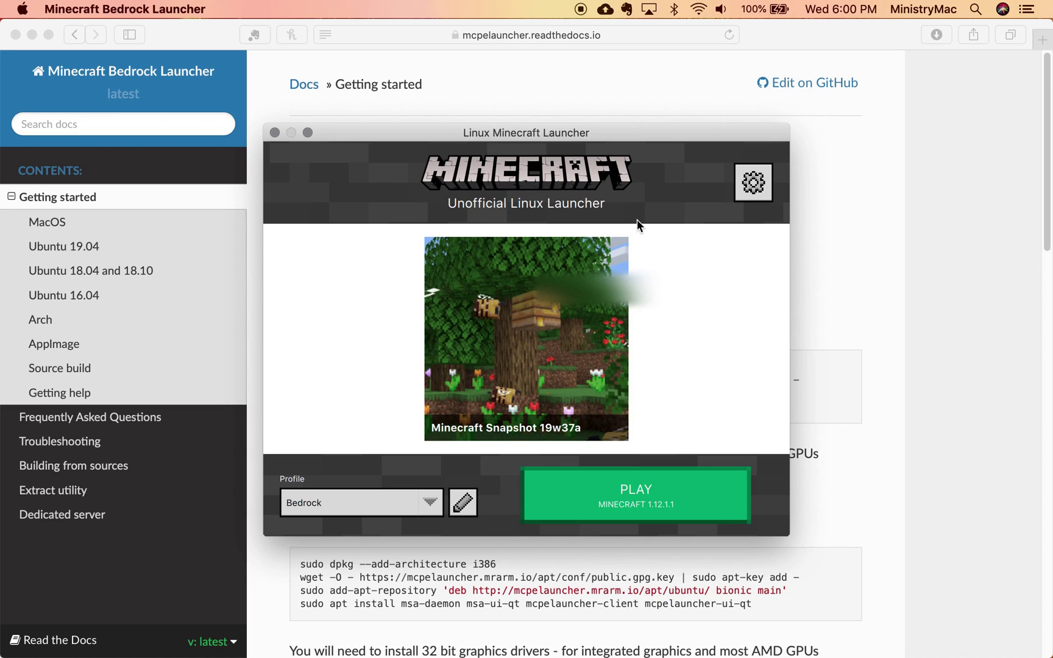
click(753, 186)
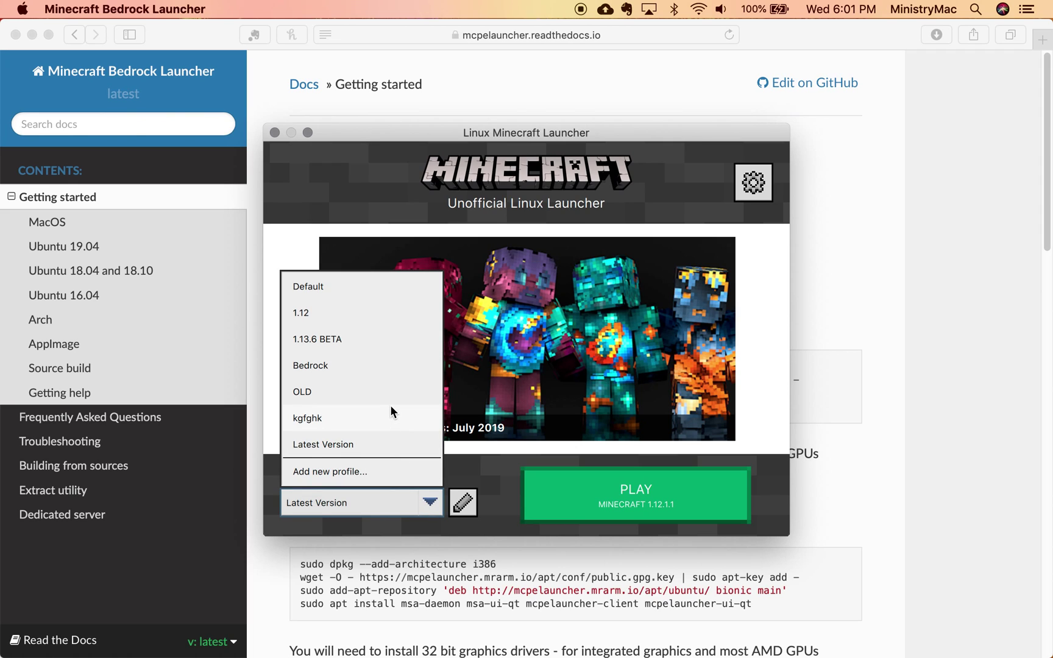
click(597, 503)
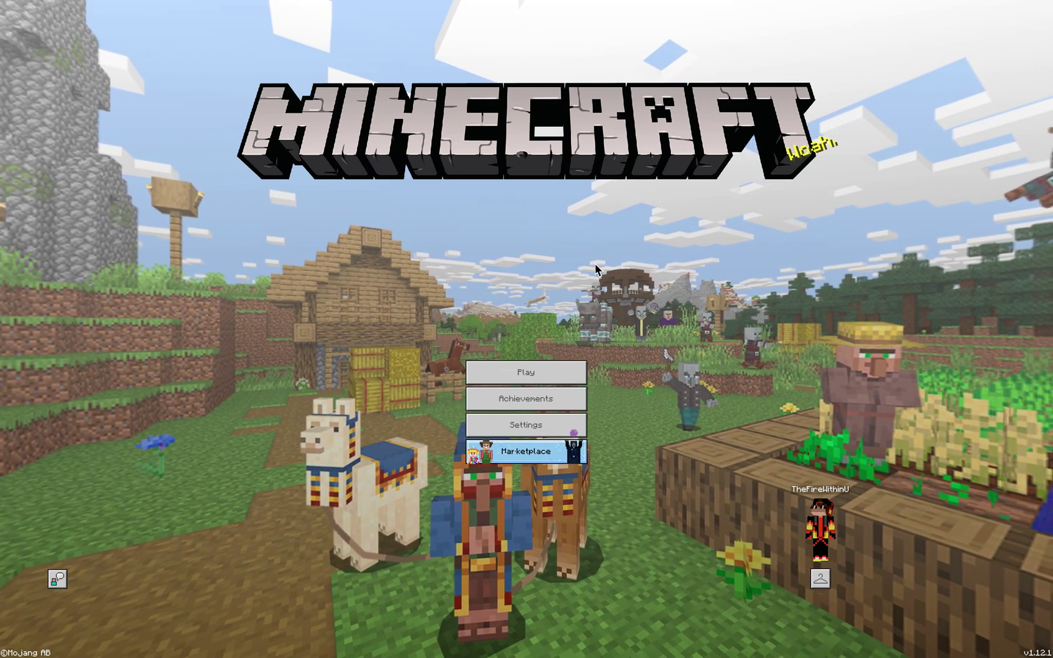
Step: Open Settings from the Minecraft main menu, landing on Accessibility Settings
click(525, 426)
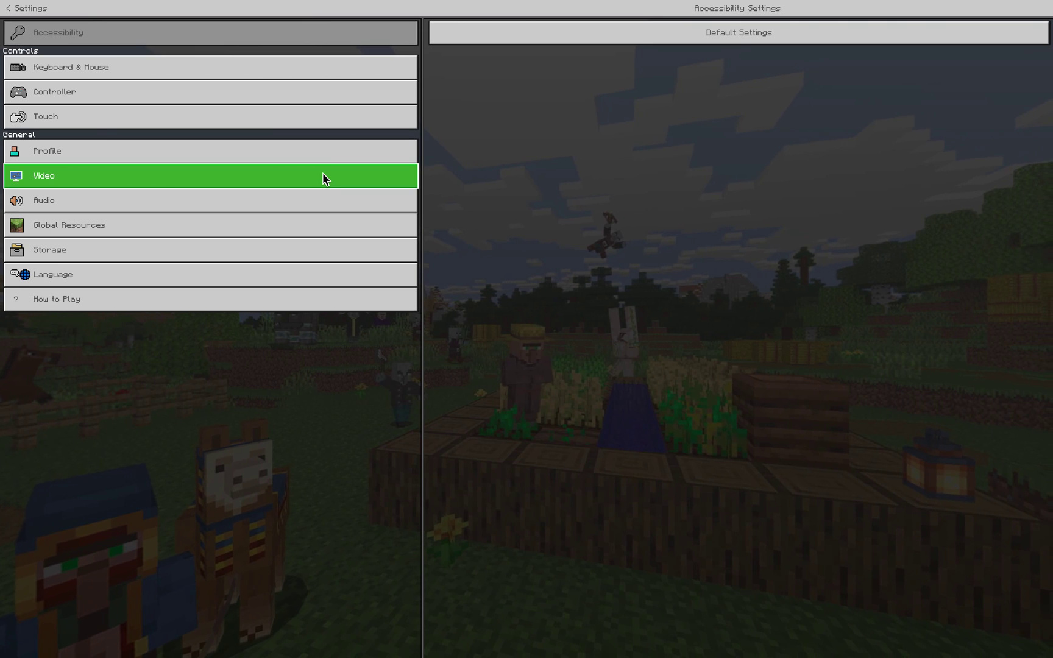
Step: Go to Video settings and set the GUI Scale Modifier slider to -2
click(322, 175)
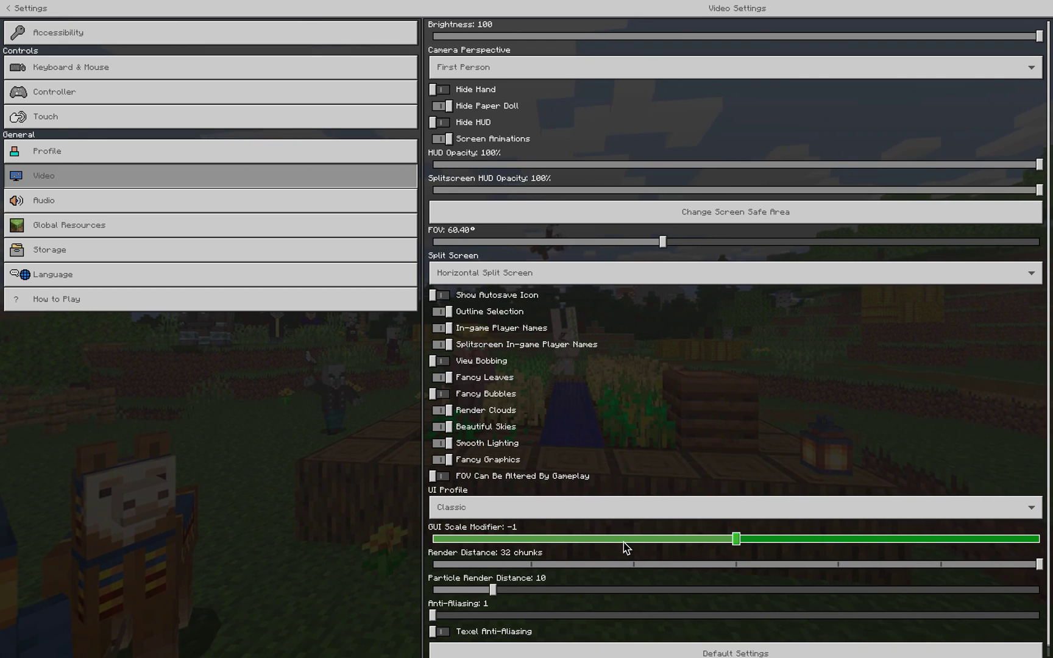
click(742, 538)
drag(772, 540, 1029, 543)
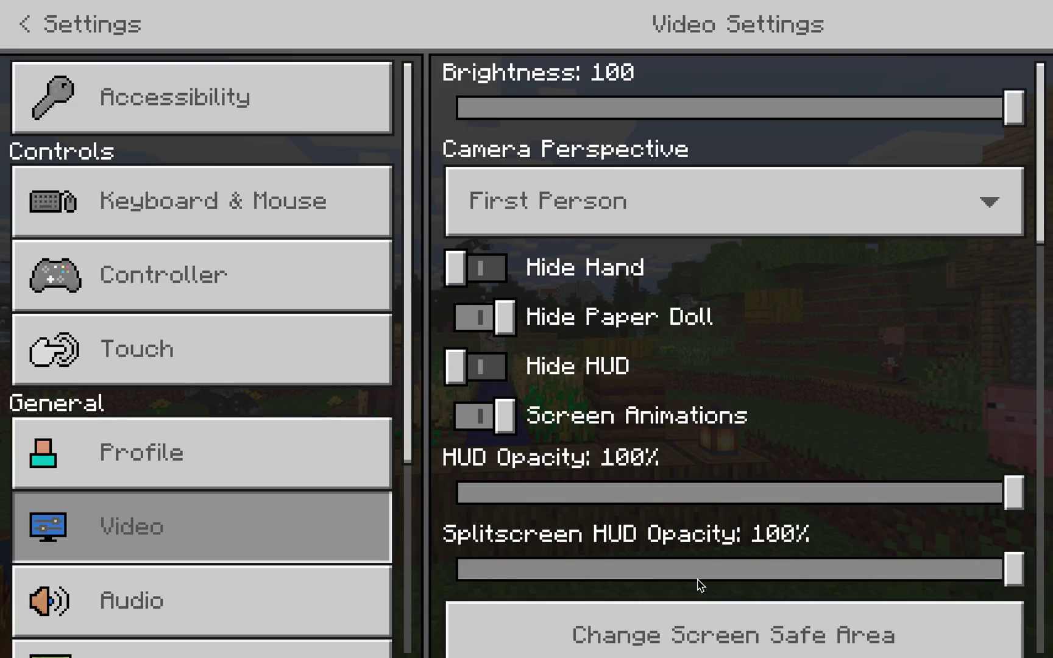
scroll(702, 503, down, 10)
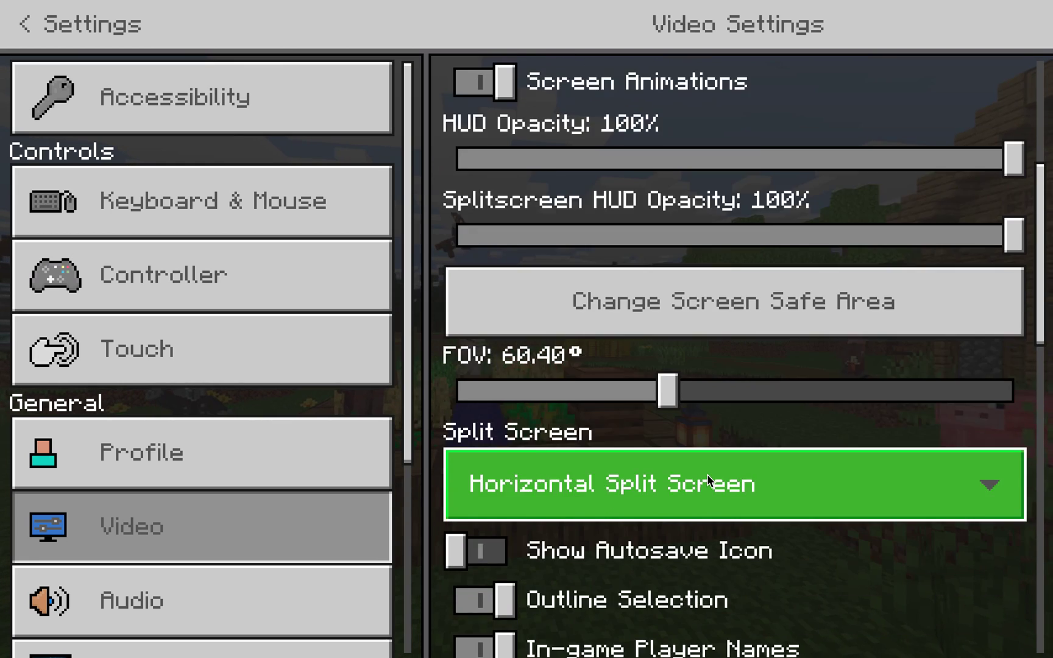
scroll(736, 492, down, 10)
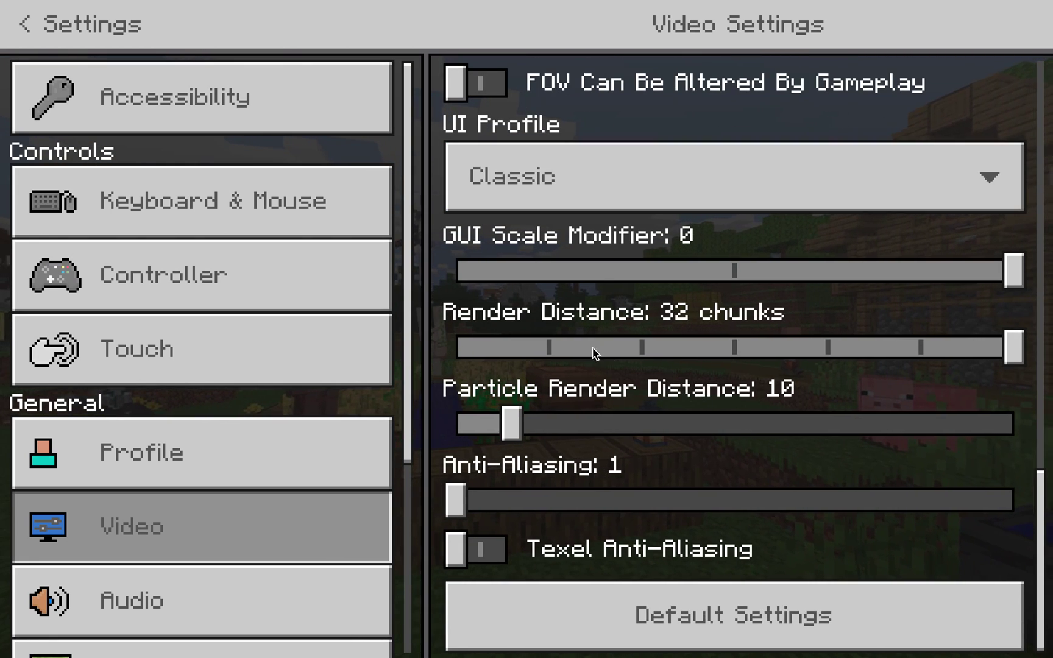
drag(600, 271, 518, 412)
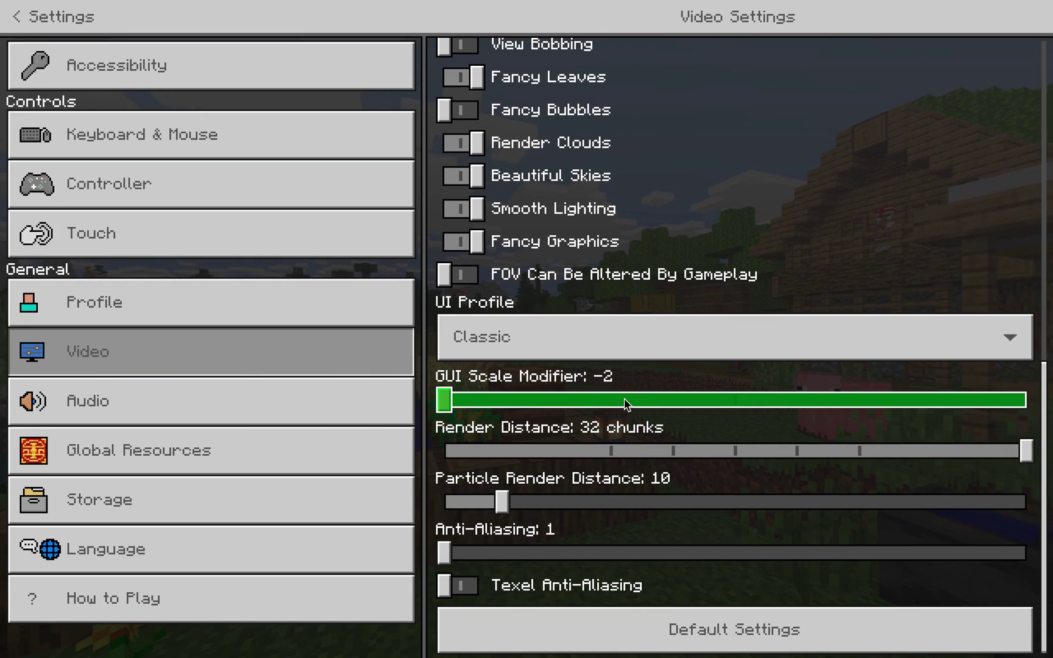
drag(626, 404, 734, 411)
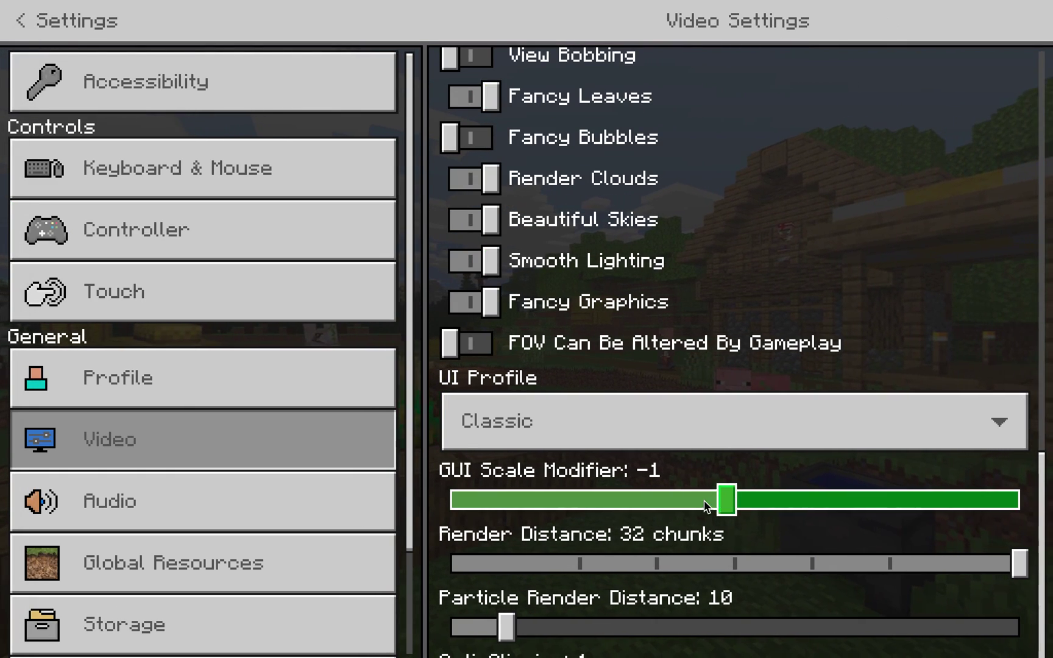
drag(731, 500, 376, 502)
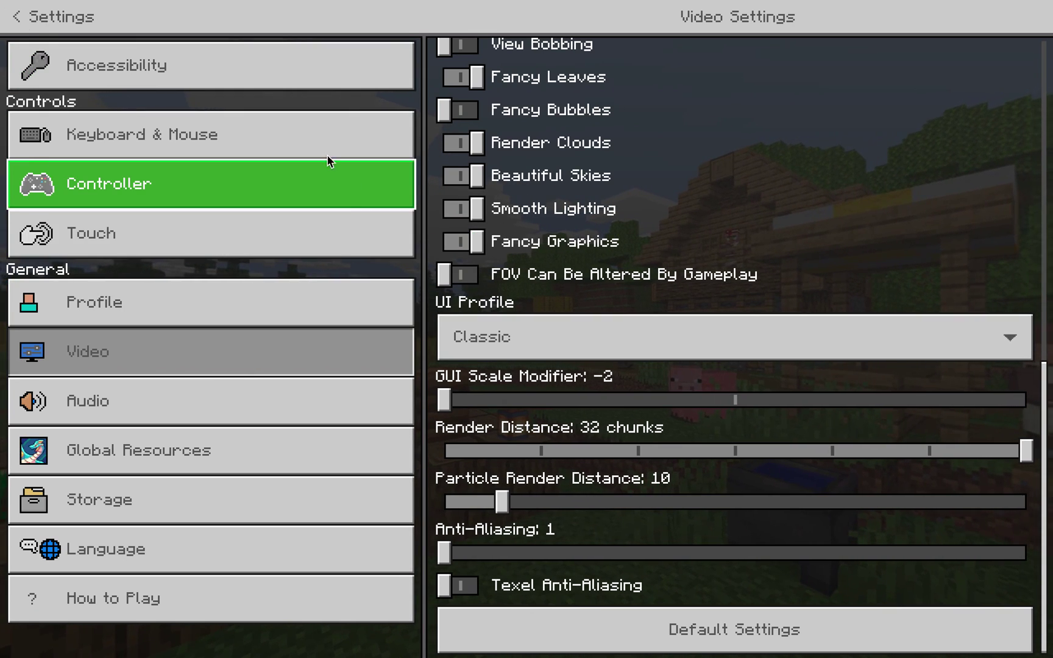
Step: Switch off Auto Update Unlocked Packs in Profile settings, then return to the main menu
click(13, 18)
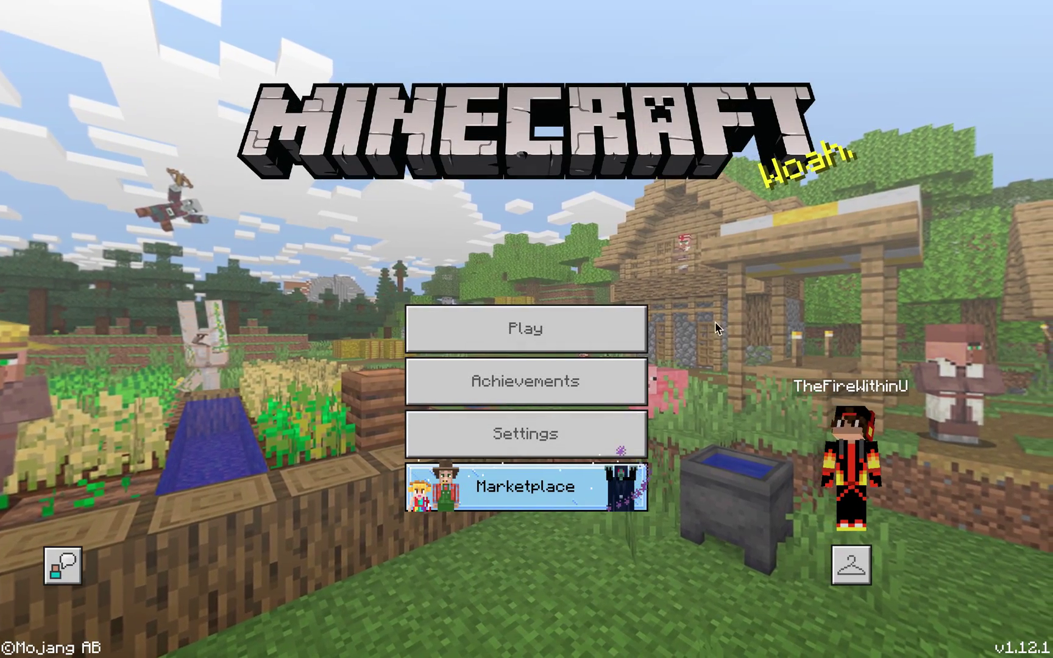
click(611, 443)
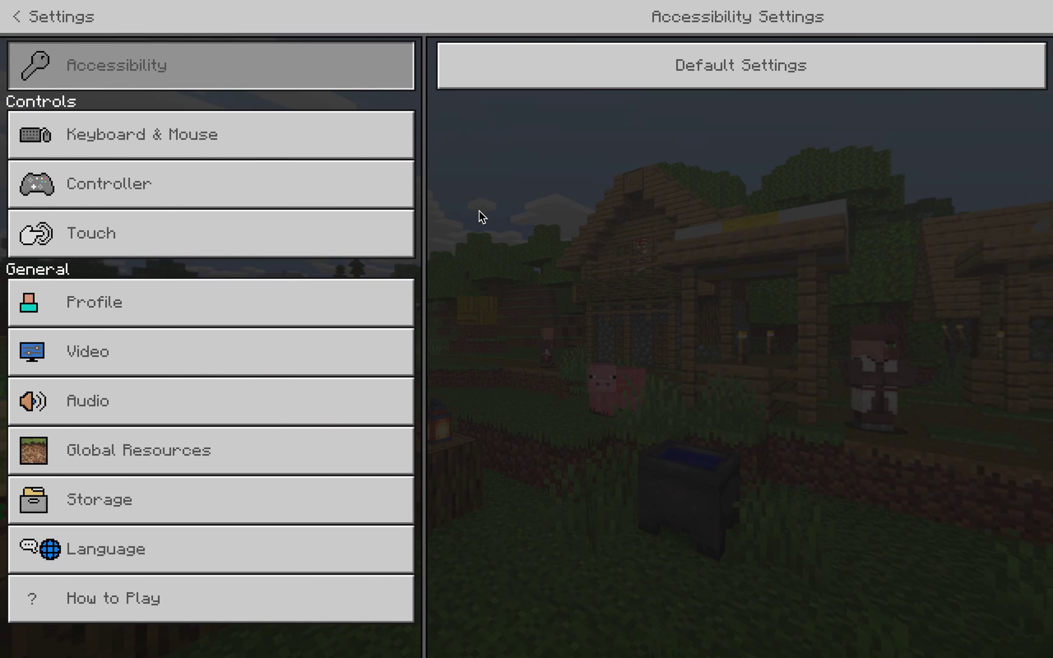
click(381, 300)
click(686, 252)
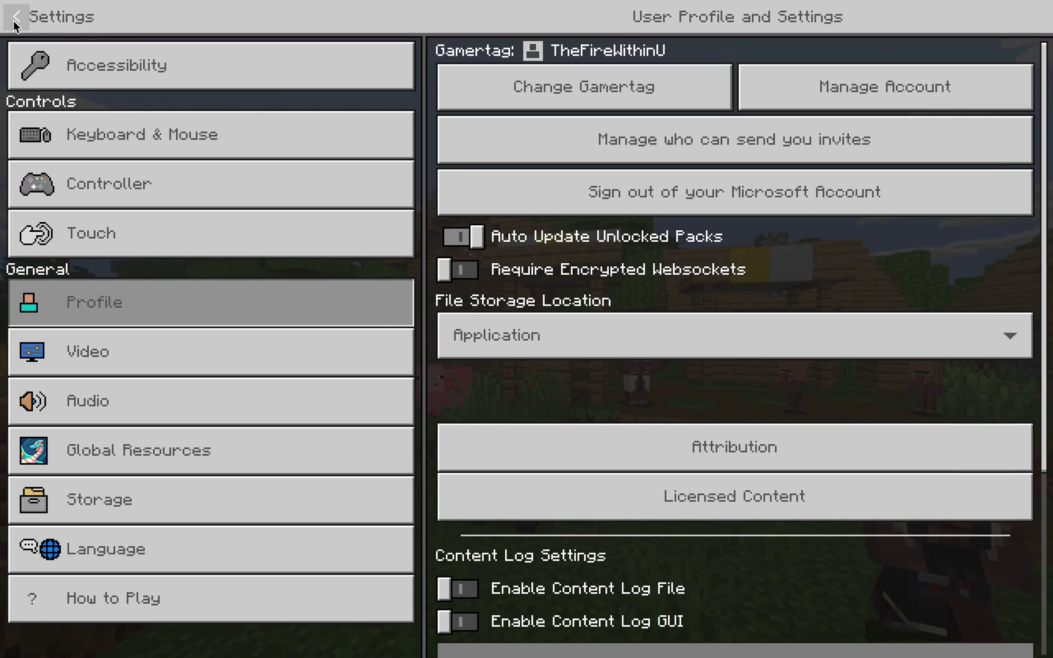
click(14, 23)
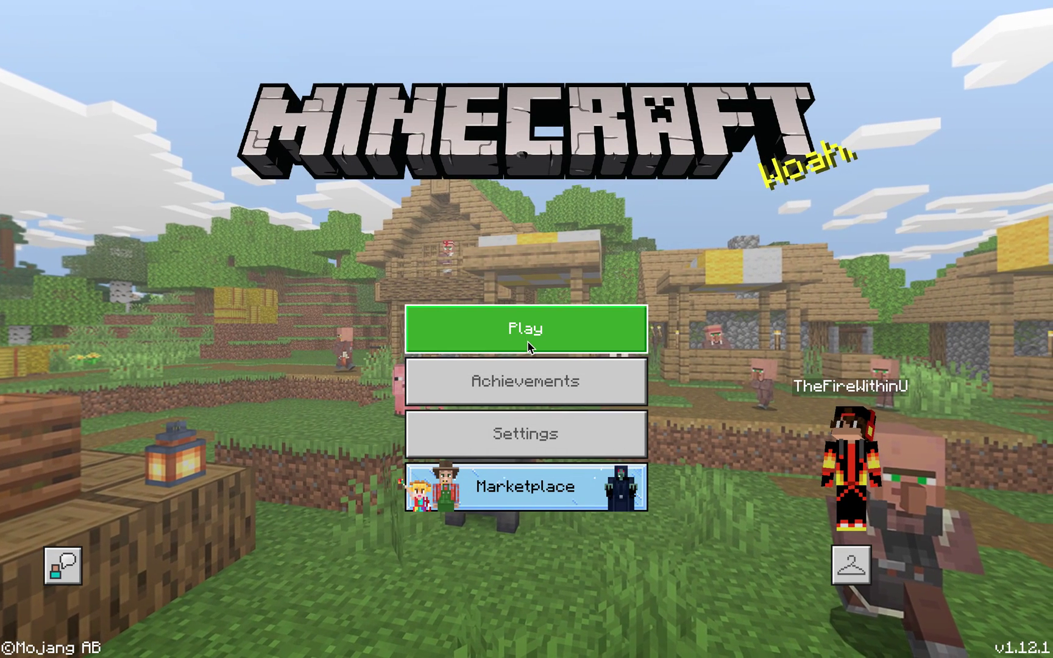
click(527, 345)
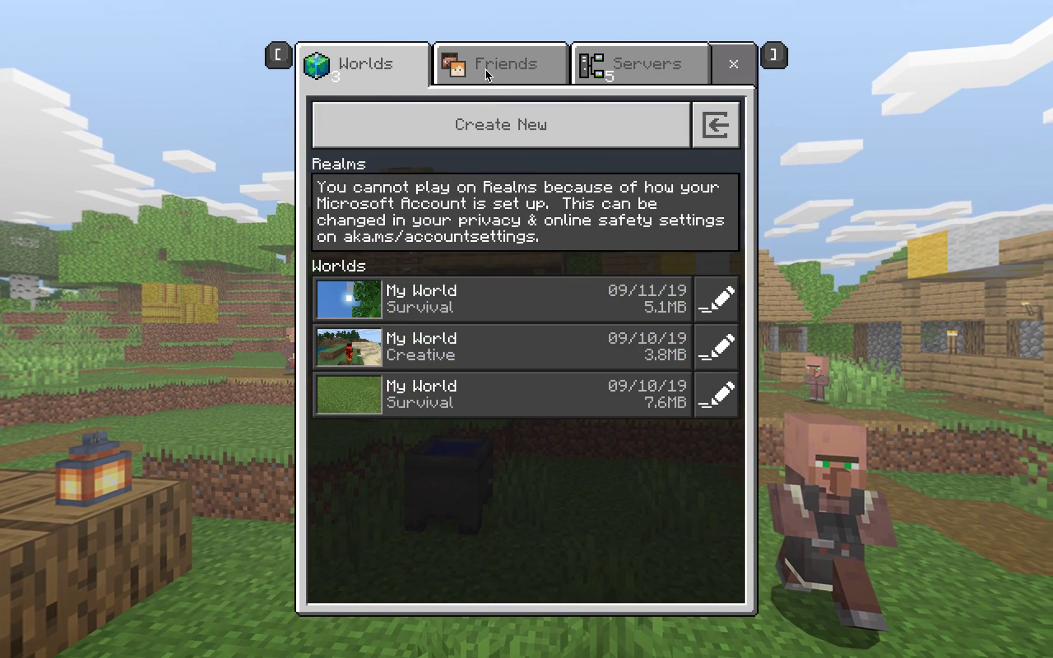
click(485, 69)
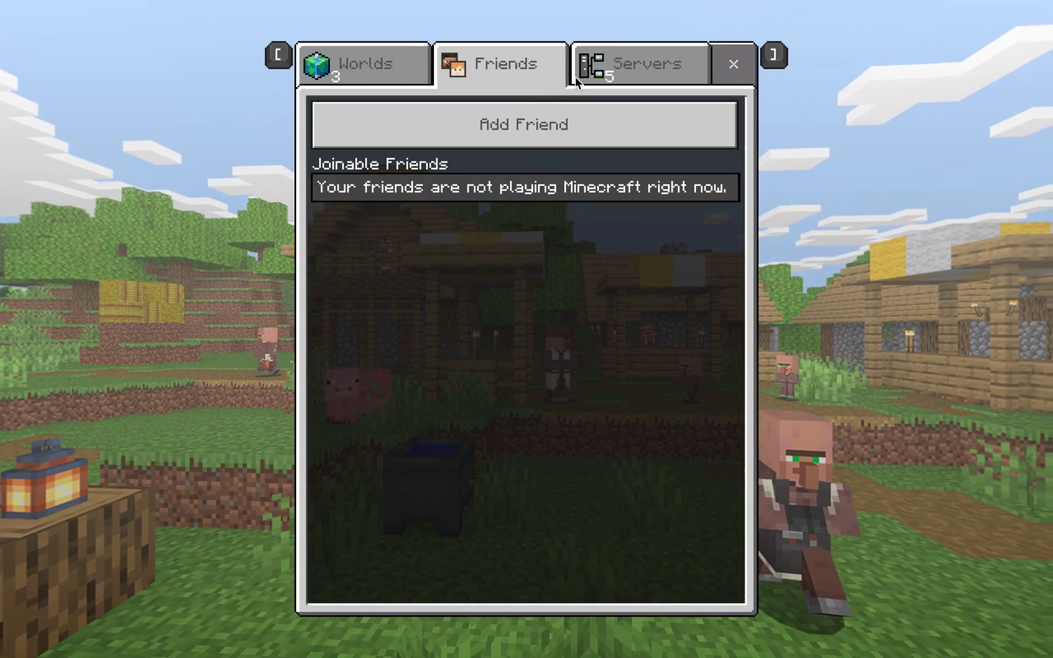
click(603, 65)
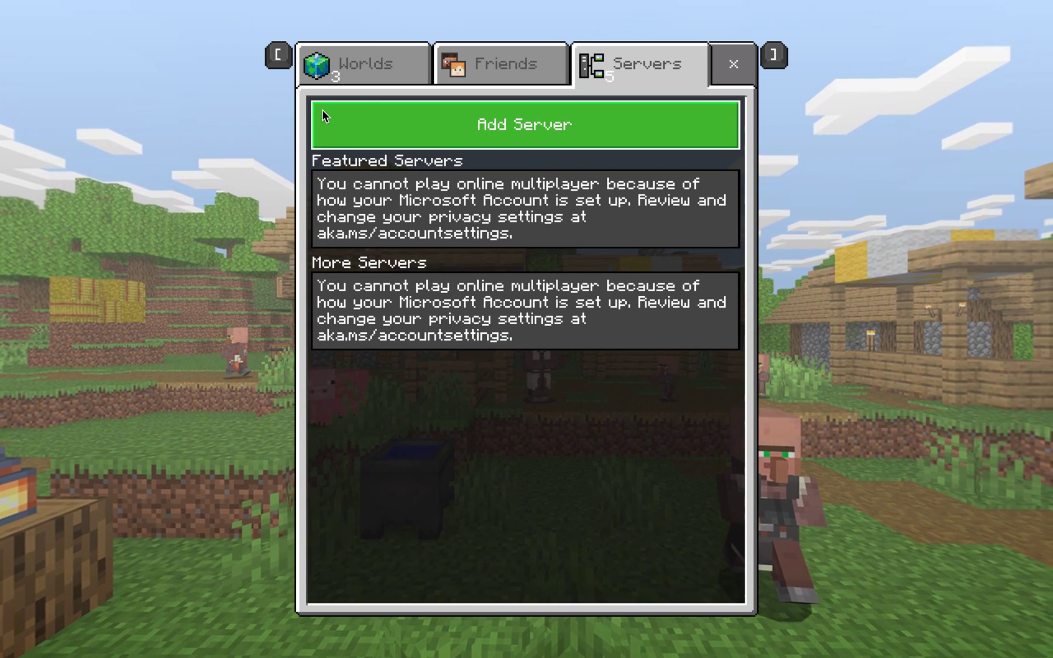
click(362, 61)
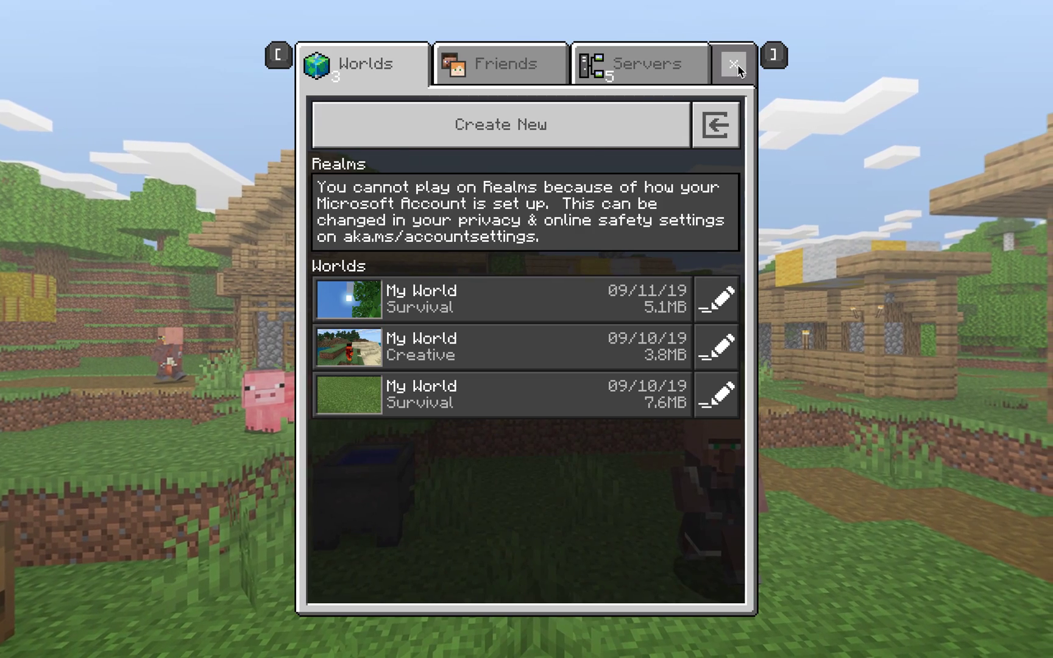
click(734, 64)
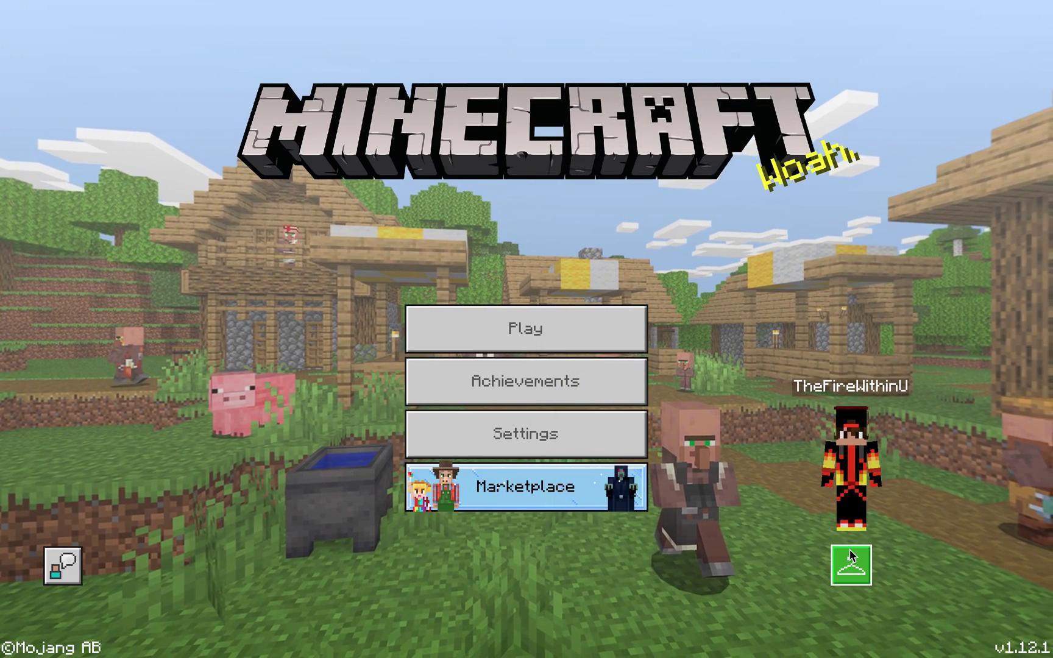
Step: Pick the white Default skin, rotate the preview to view its back, and confirm it
click(851, 555)
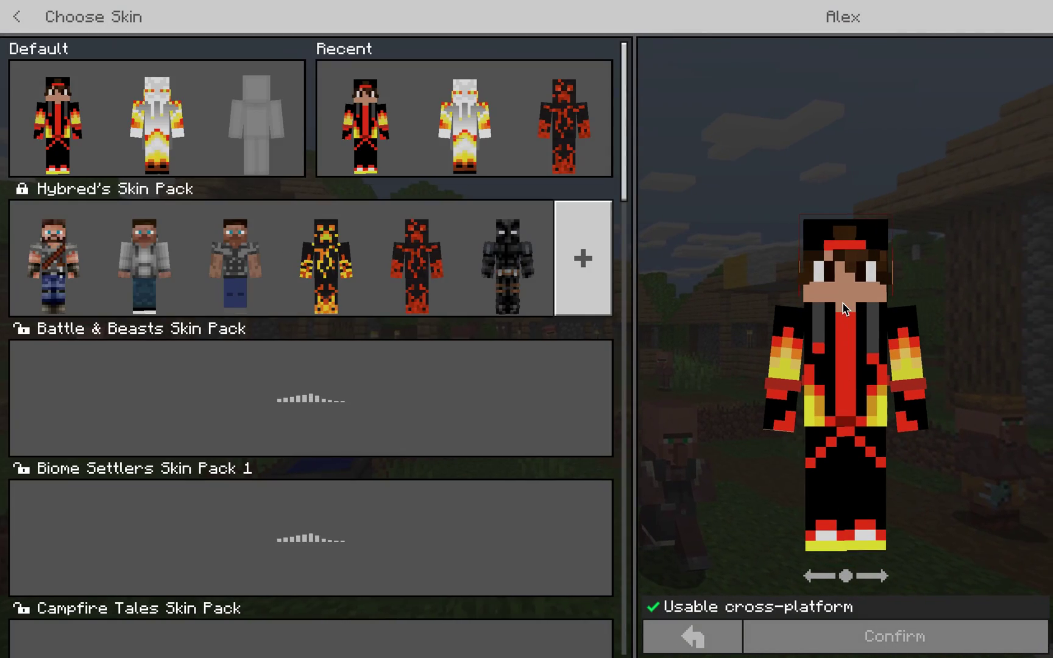
click(179, 118)
drag(845, 212, 823, 656)
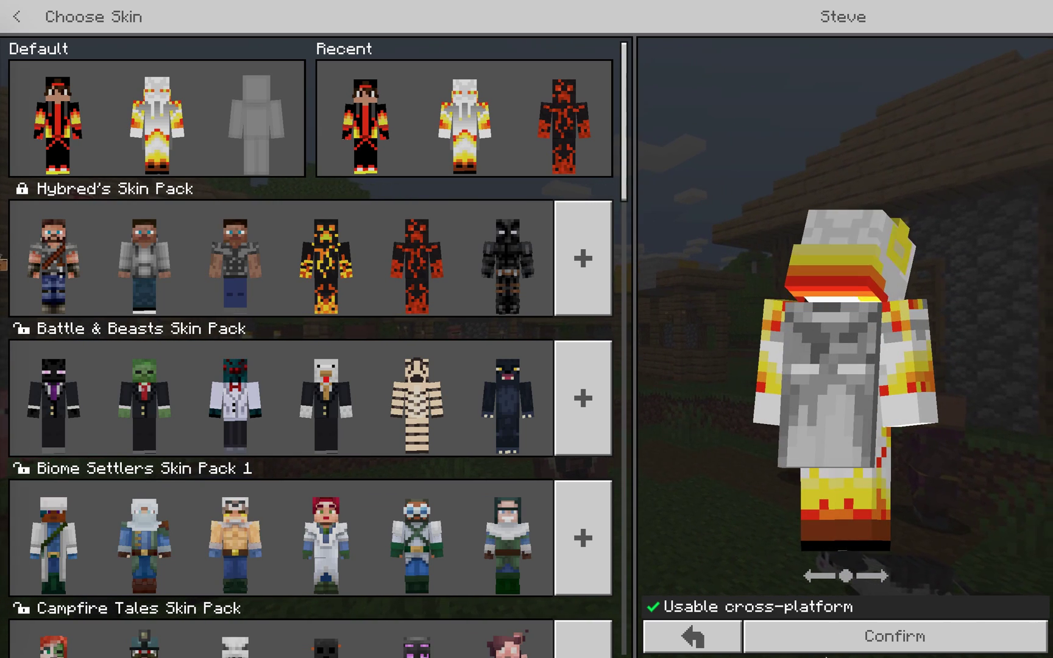
click(834, 623)
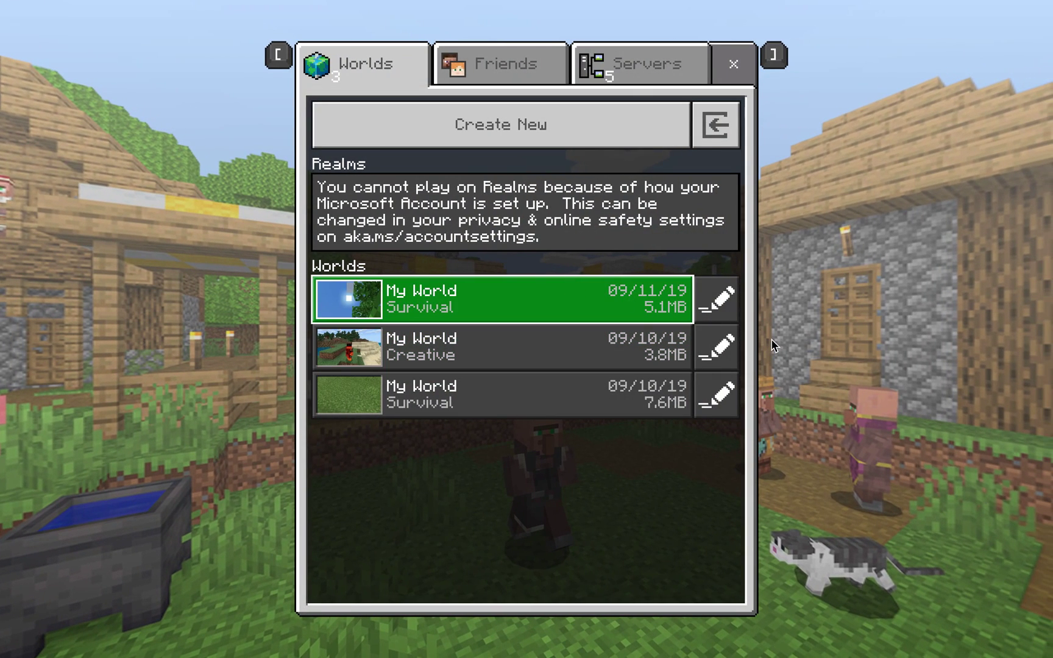
Step: Load the first My World survival world, dated 09/11/19
key(Return)
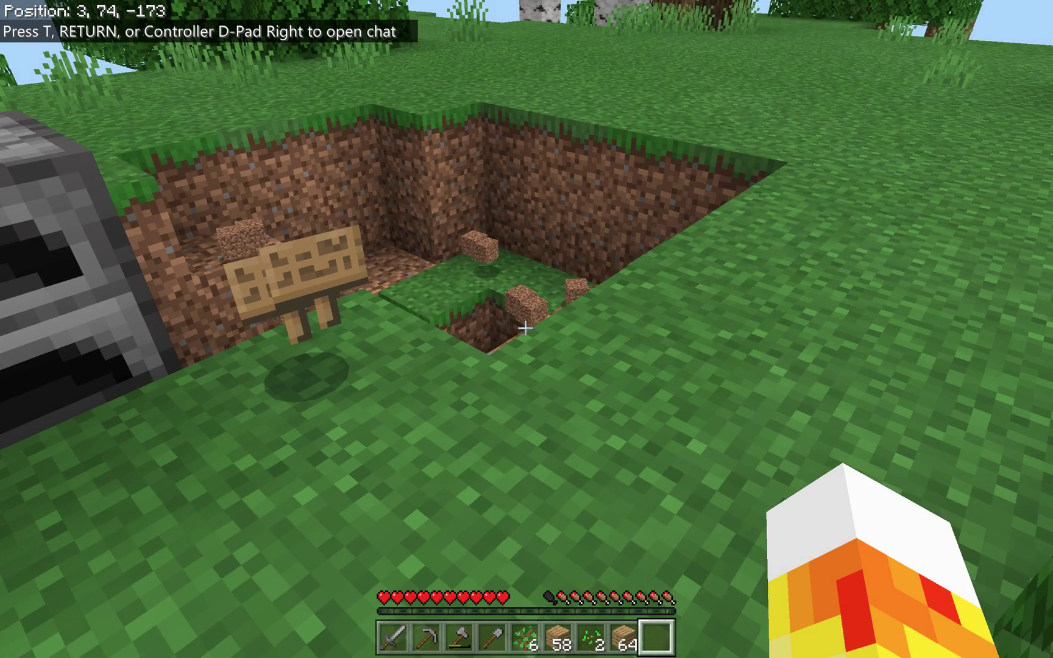
Step: Collect the sign by the pit and place it on the furnace reading 'hi dere'
key(w)
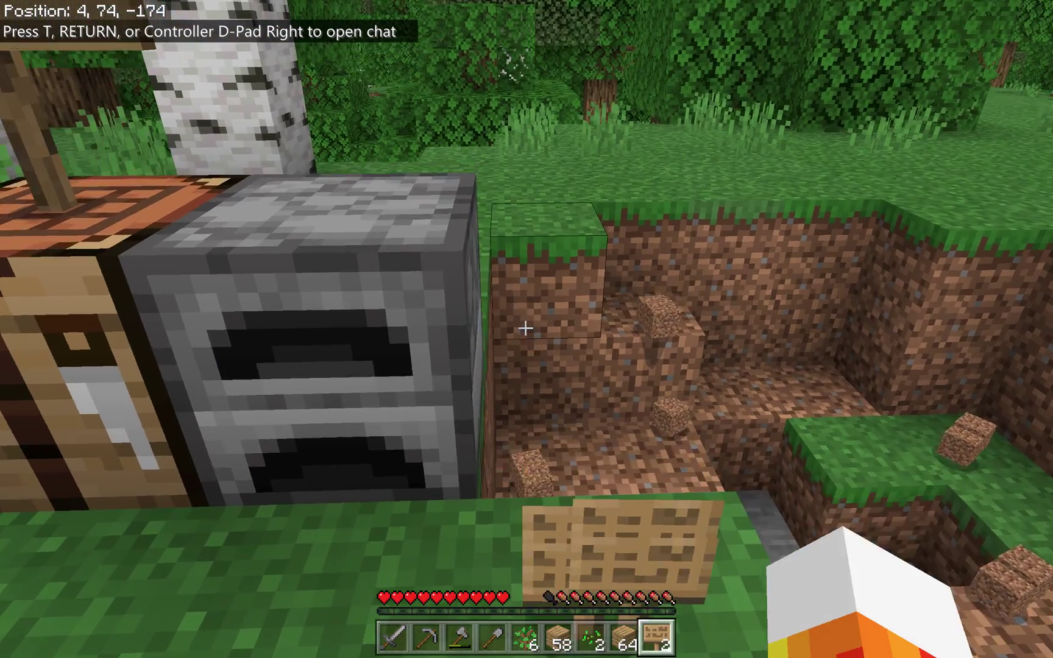
click(525, 328)
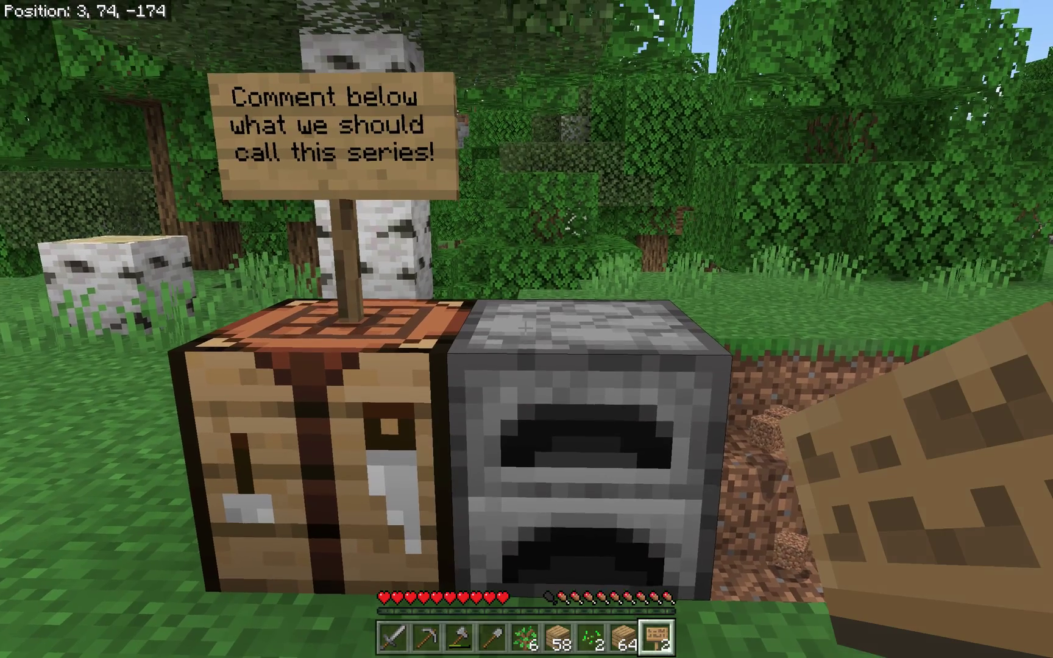
right_click(525, 327)
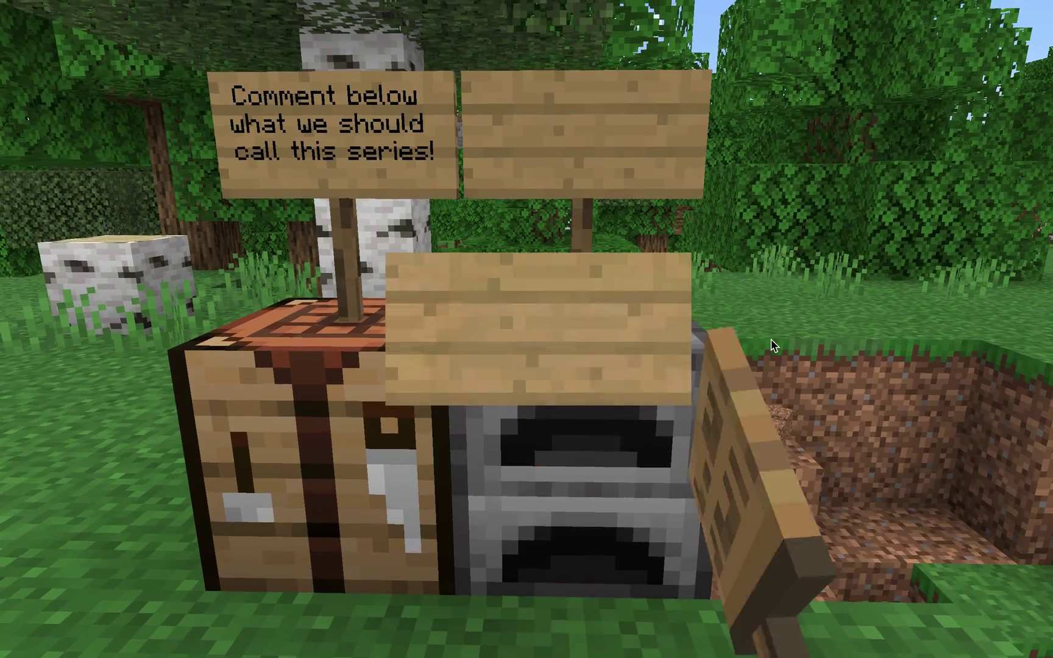
text(hi)
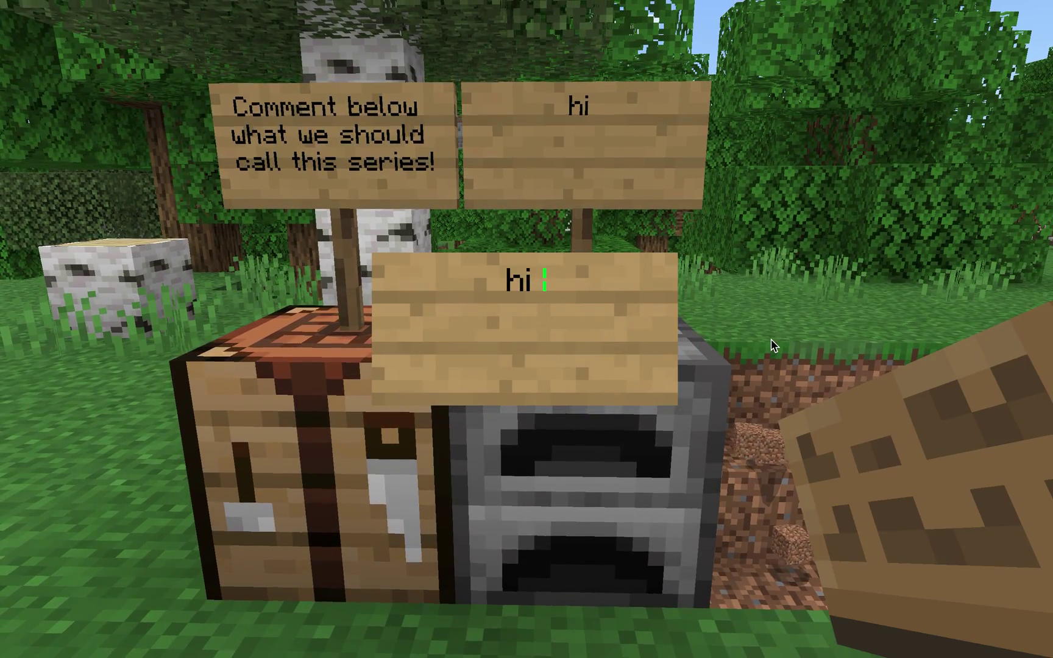
text( dere)
key(Escape)
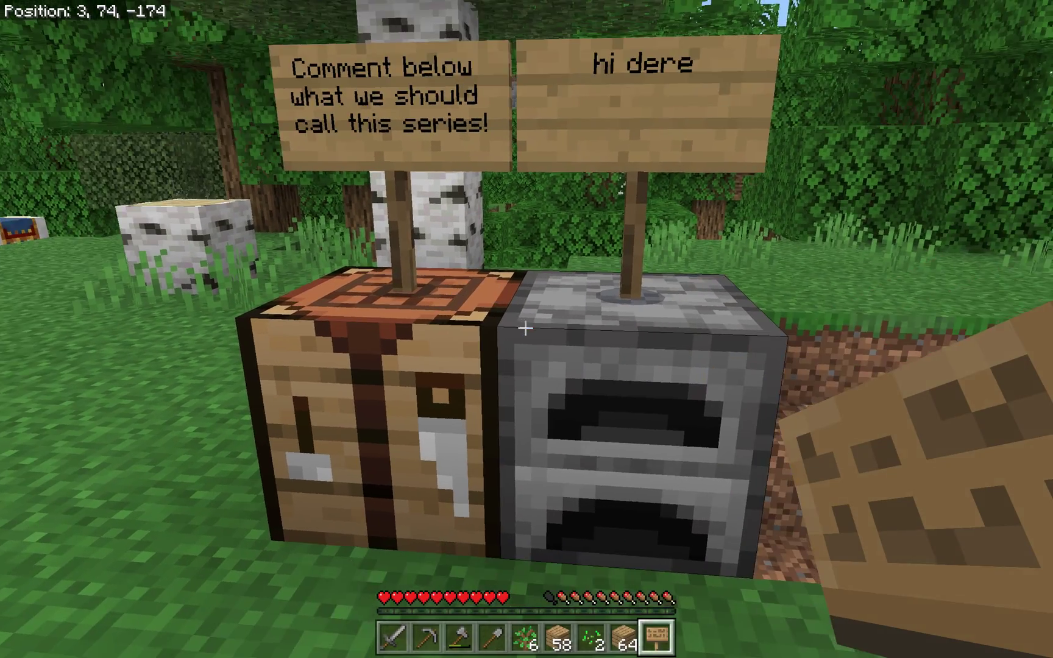
Step: Switch to third-person view with F5, then walk and jump around the meadow showing the grey cape
key(q)
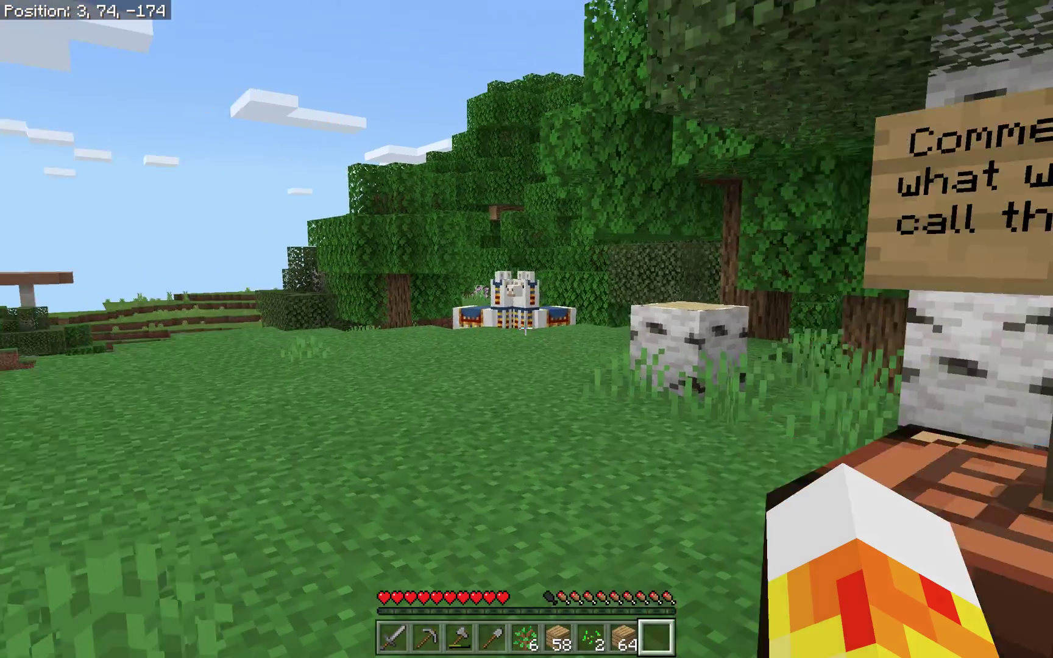
key(w)
key(F5)
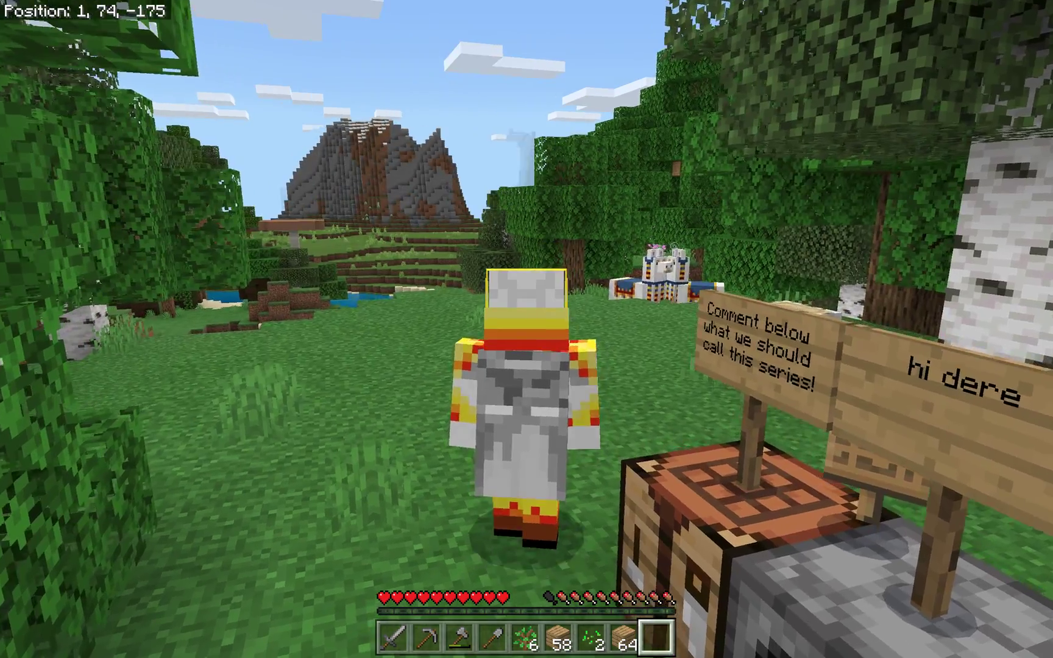
key(w)
key(space)
key(w)
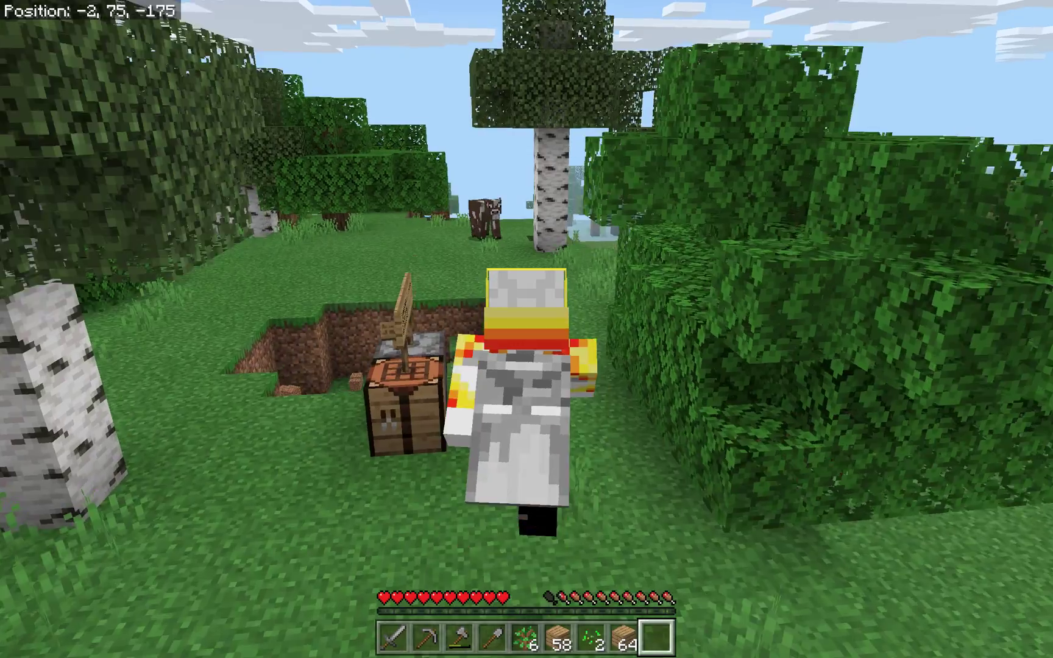
key(w)
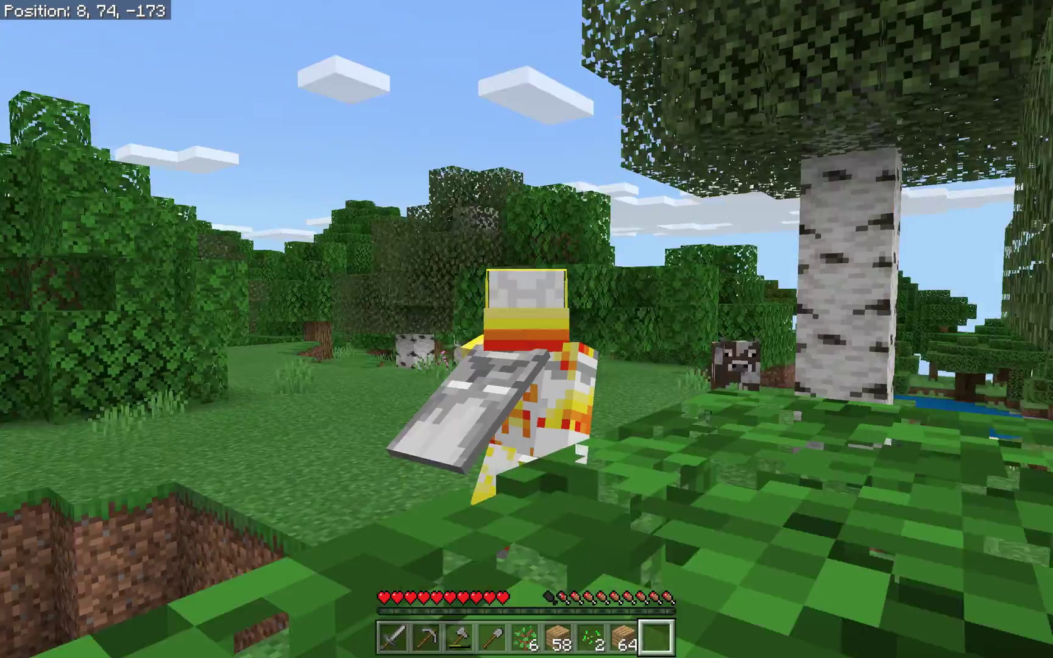
key(w)
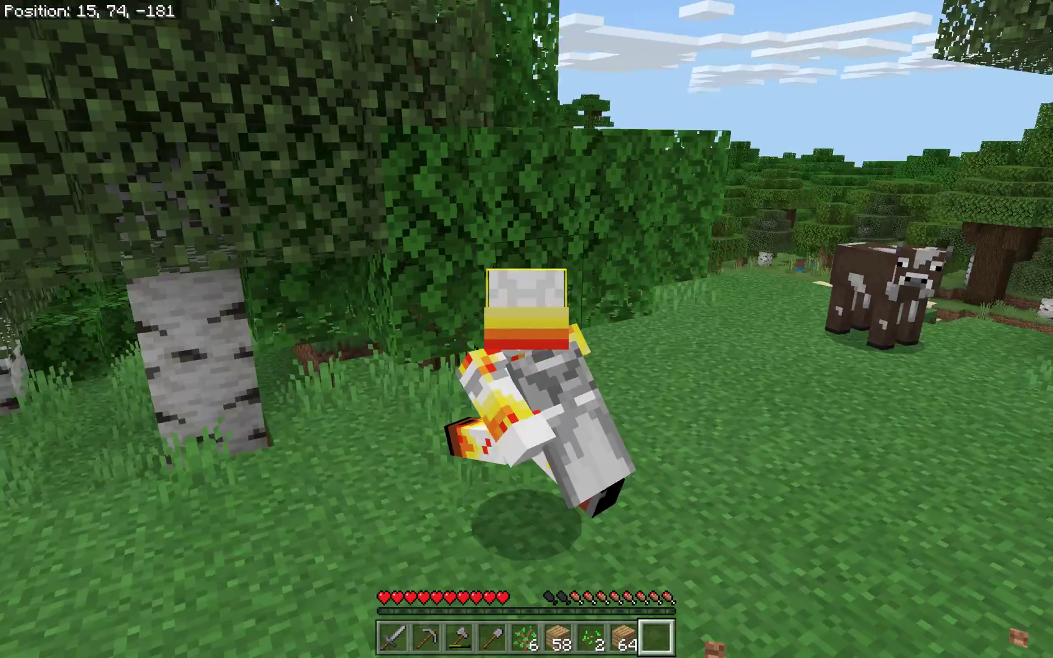
key(w)
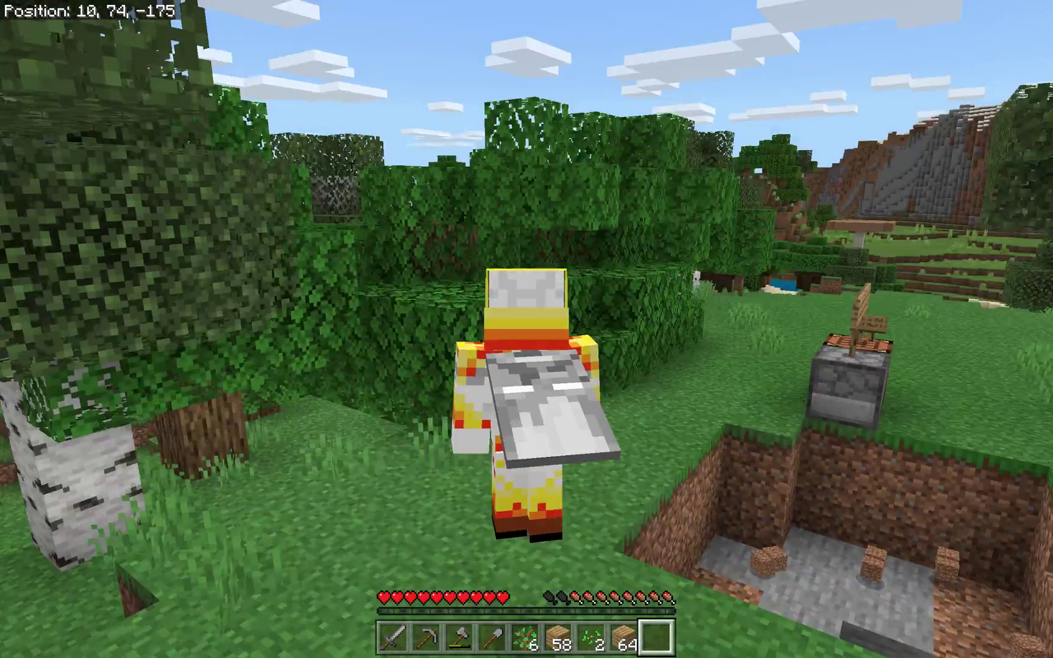
key(w)
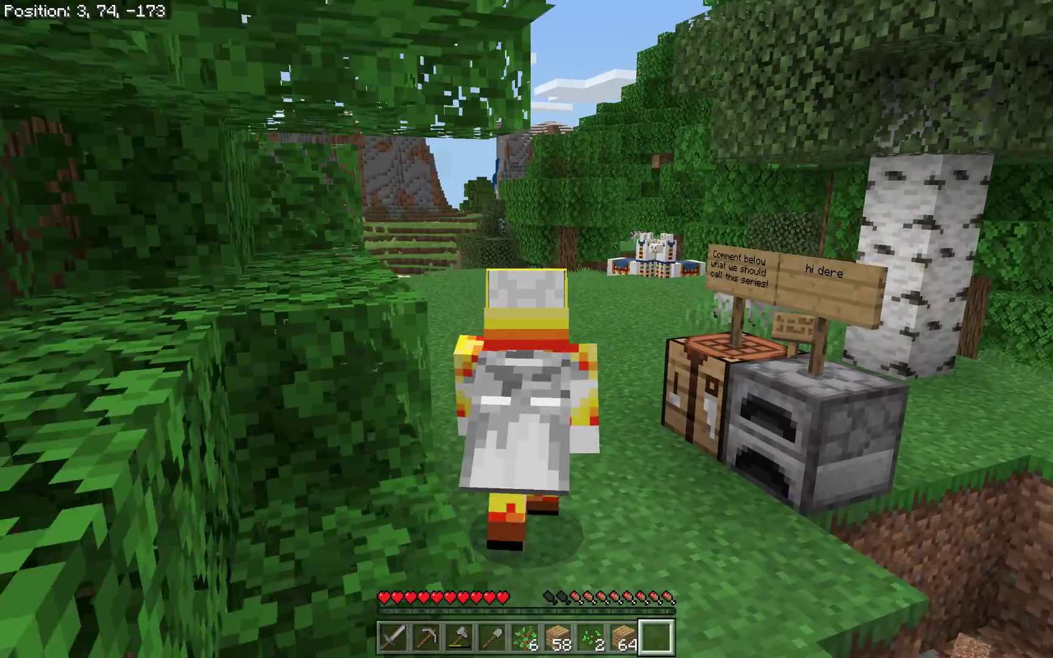